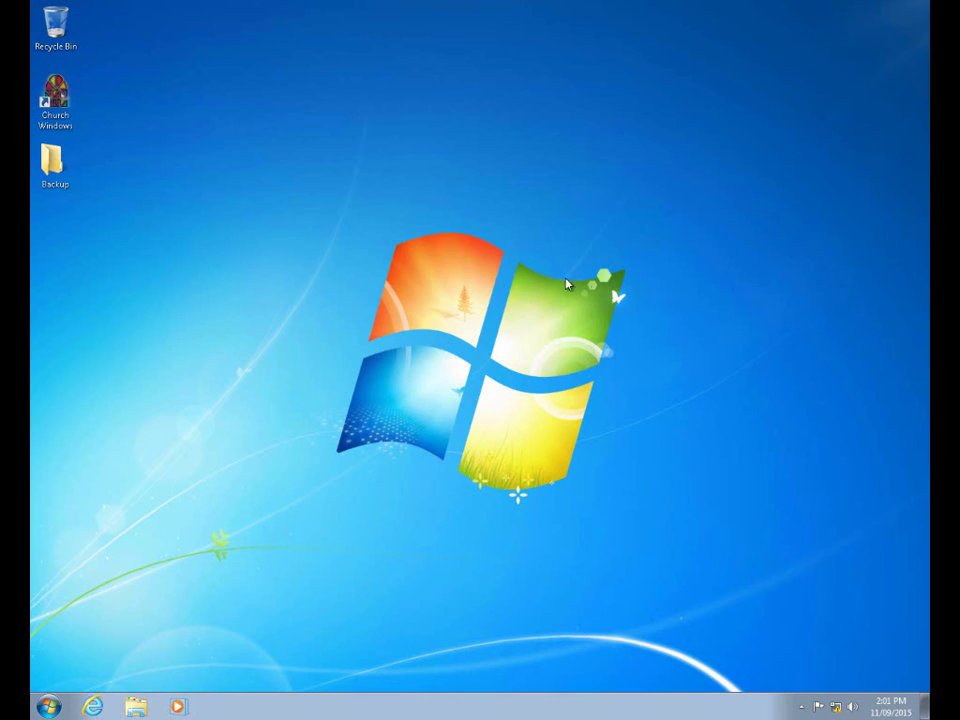
- Launch Church Windows and check the target path in the properties of its desktop shortcut
double_click(52, 93)
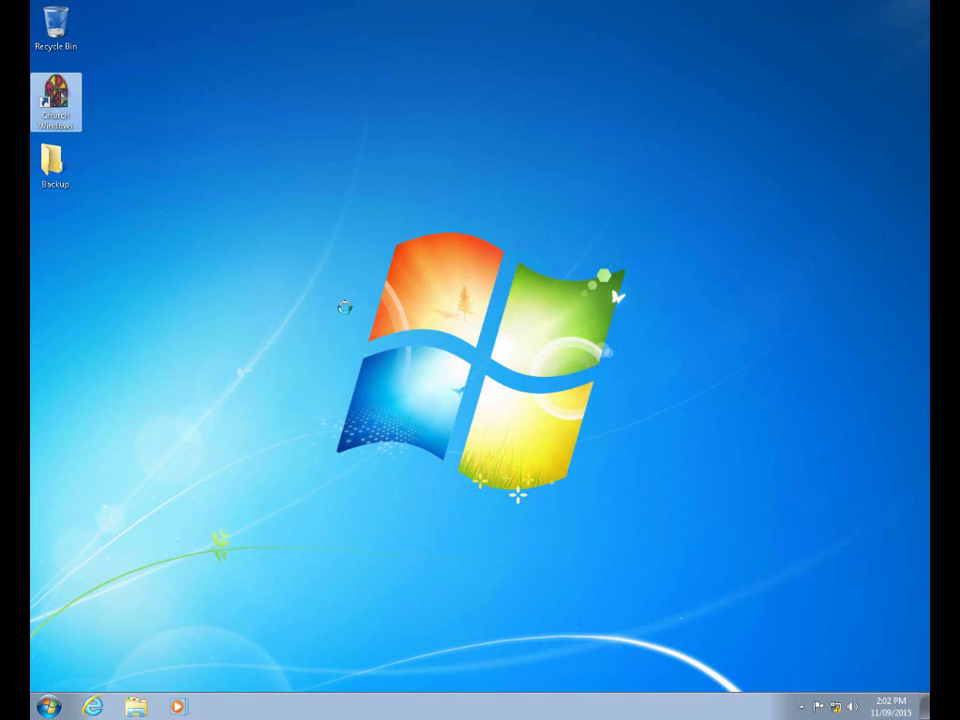
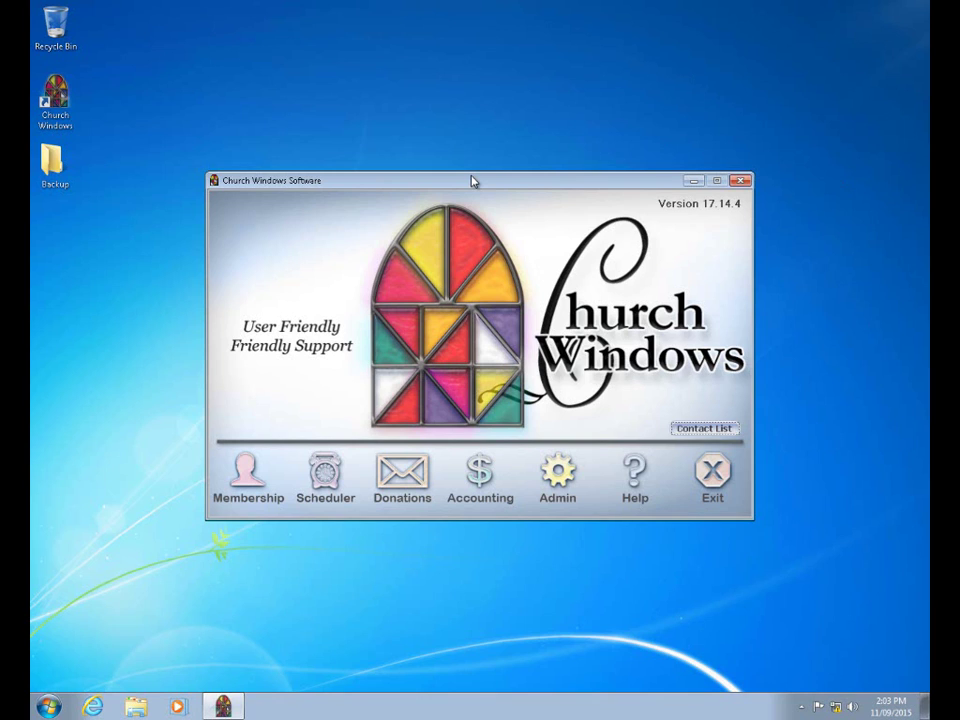
right_click(58, 93)
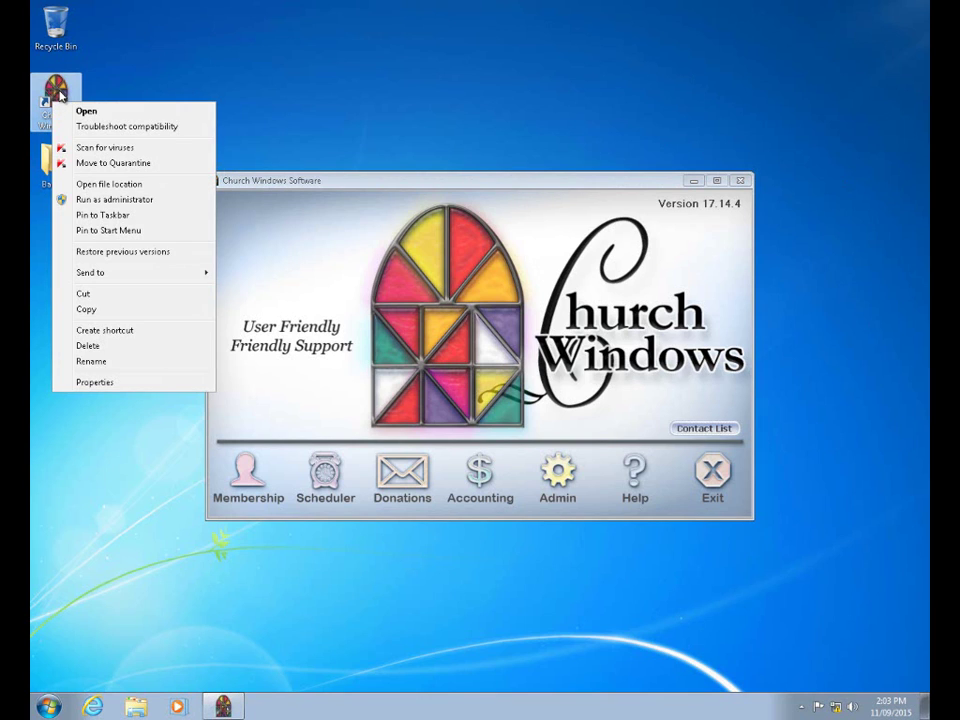
left_click(131, 382)
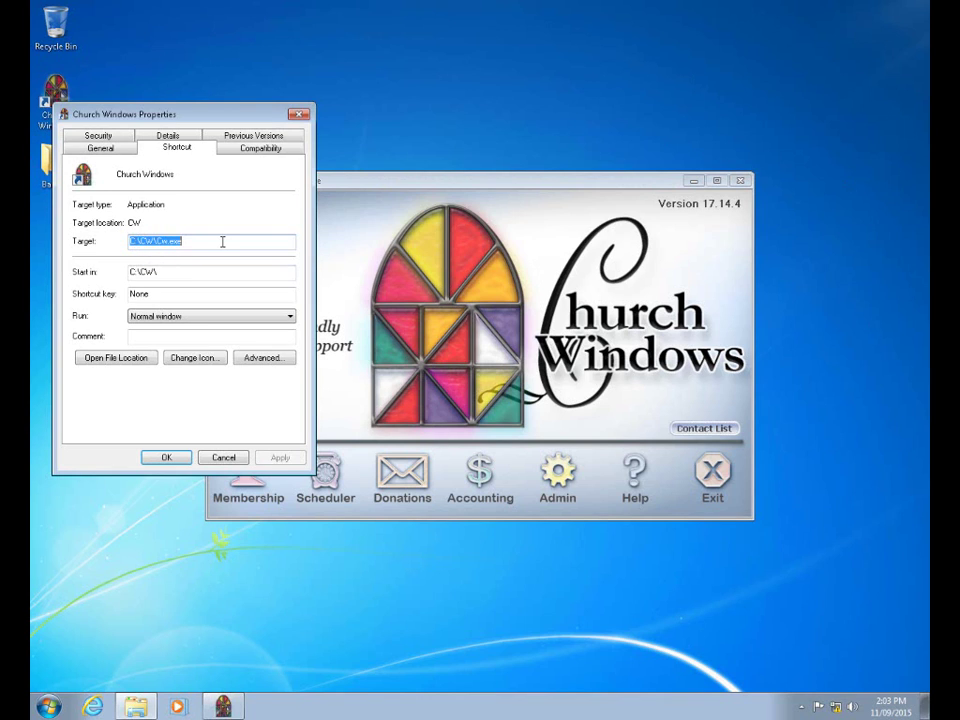
left_click(223, 458)
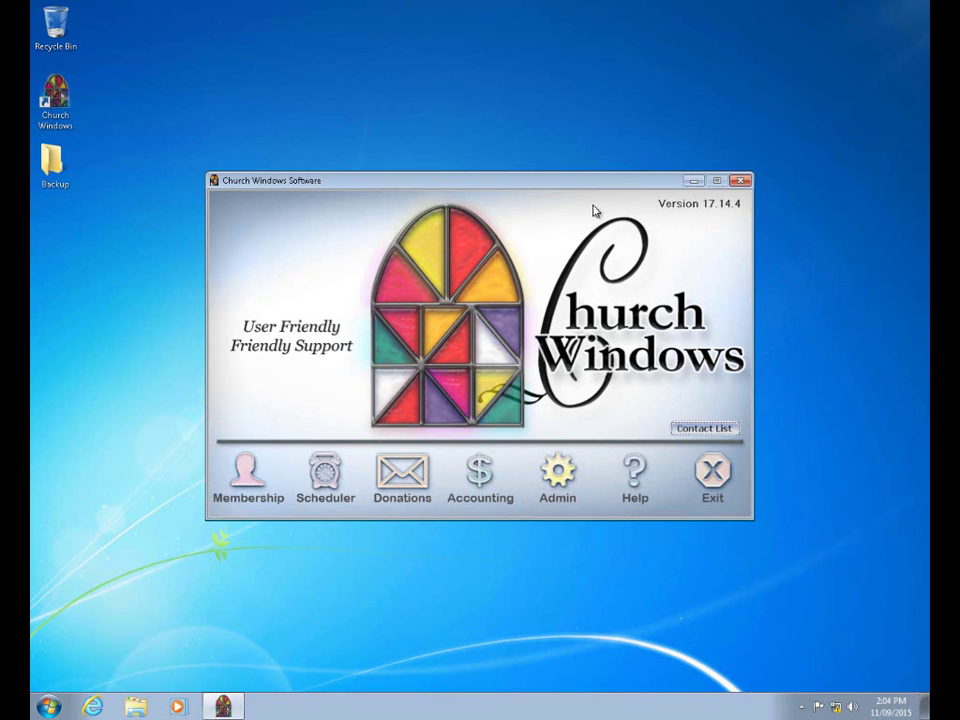
- Open the administration backup tool and choose to back up Membership, Scheduler, Donations, Accounting
left_click(557, 482)
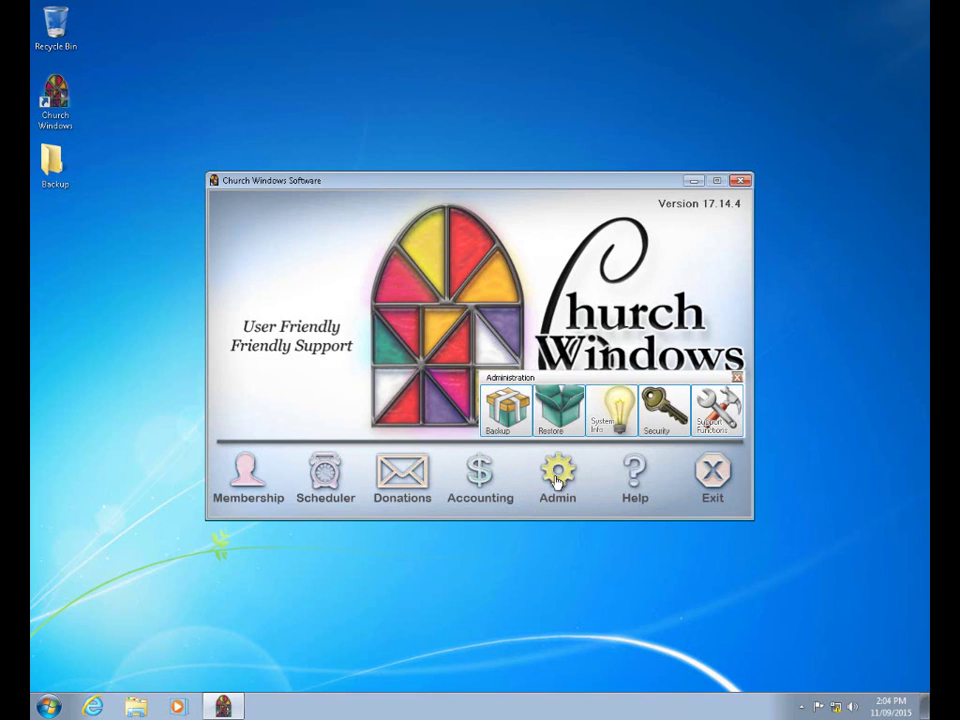
left_click(506, 418)
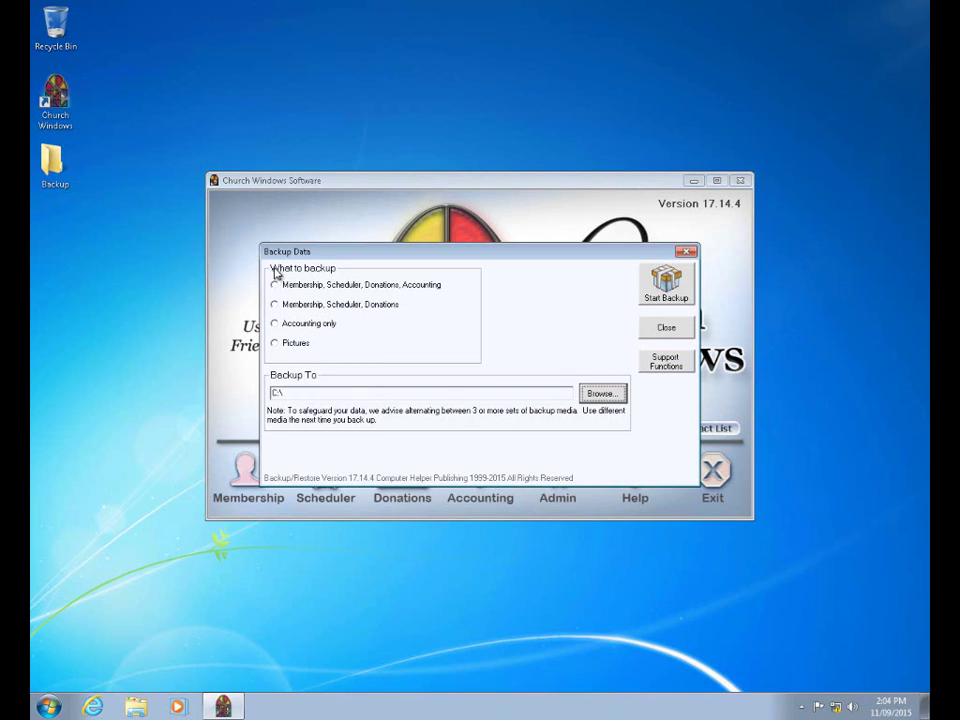
left_click(309, 288)
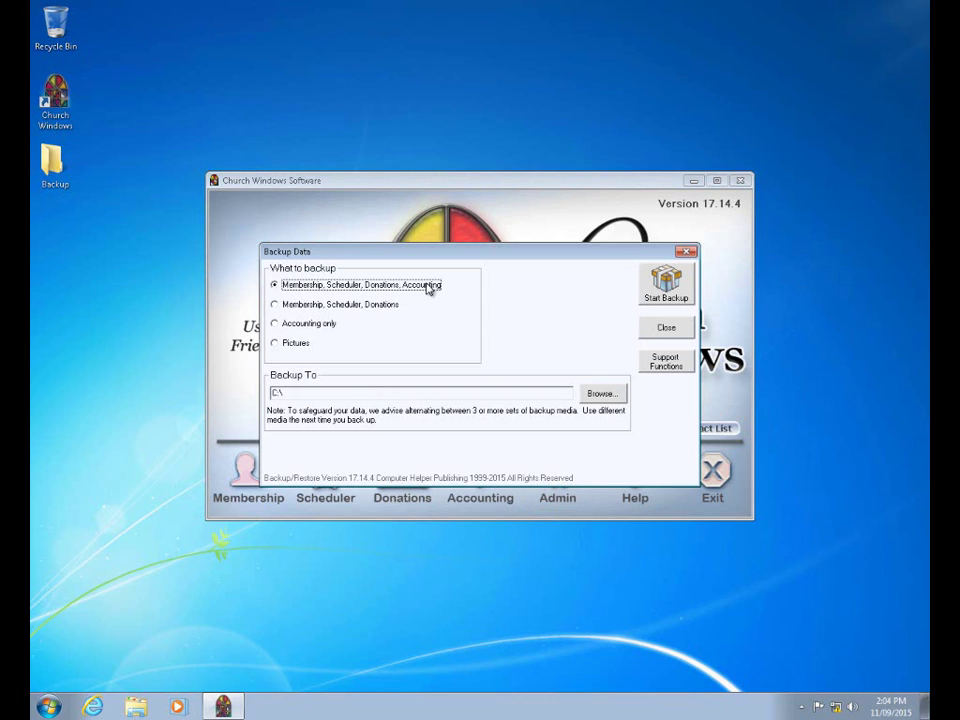
left_click_drag(117, 211, 35, 155)
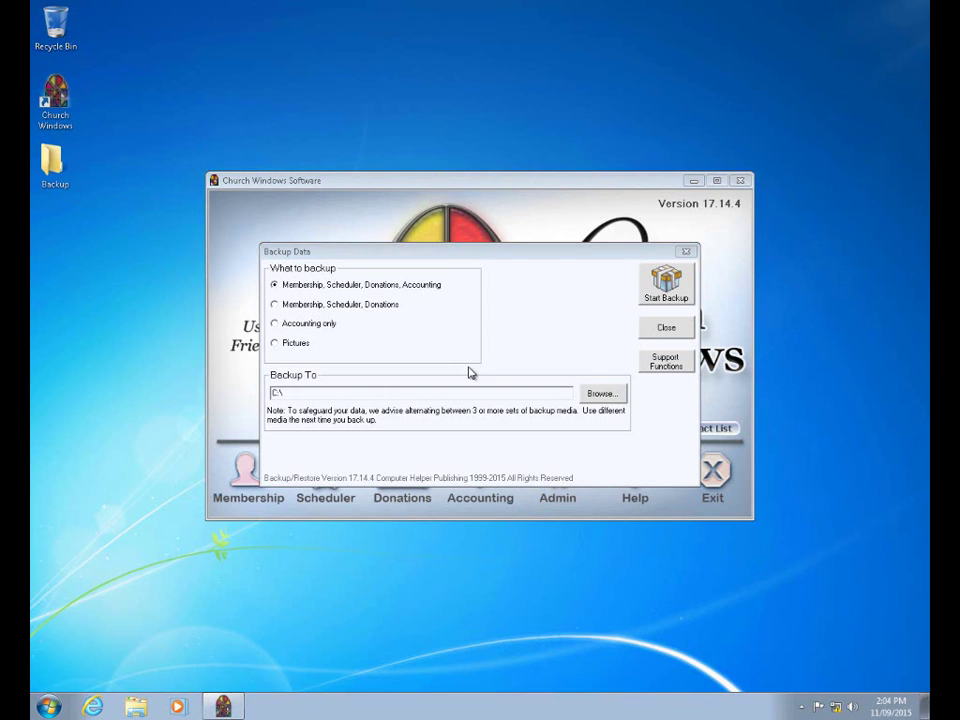
- Set the backup destination to the Backup folder on the desktop
left_click(603, 396)
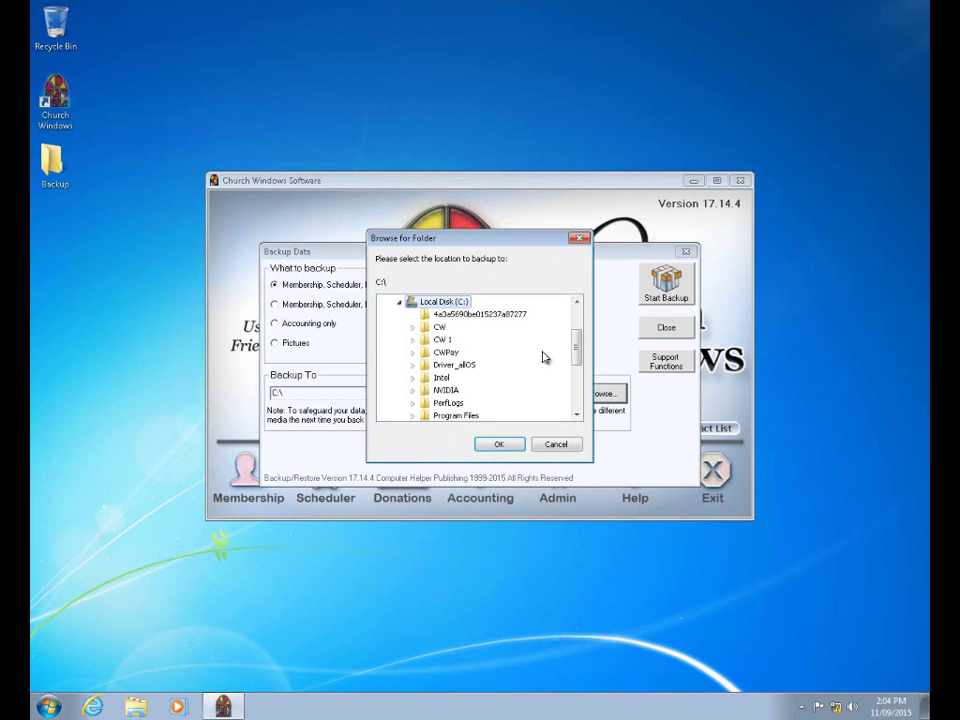
left_click(400, 303)
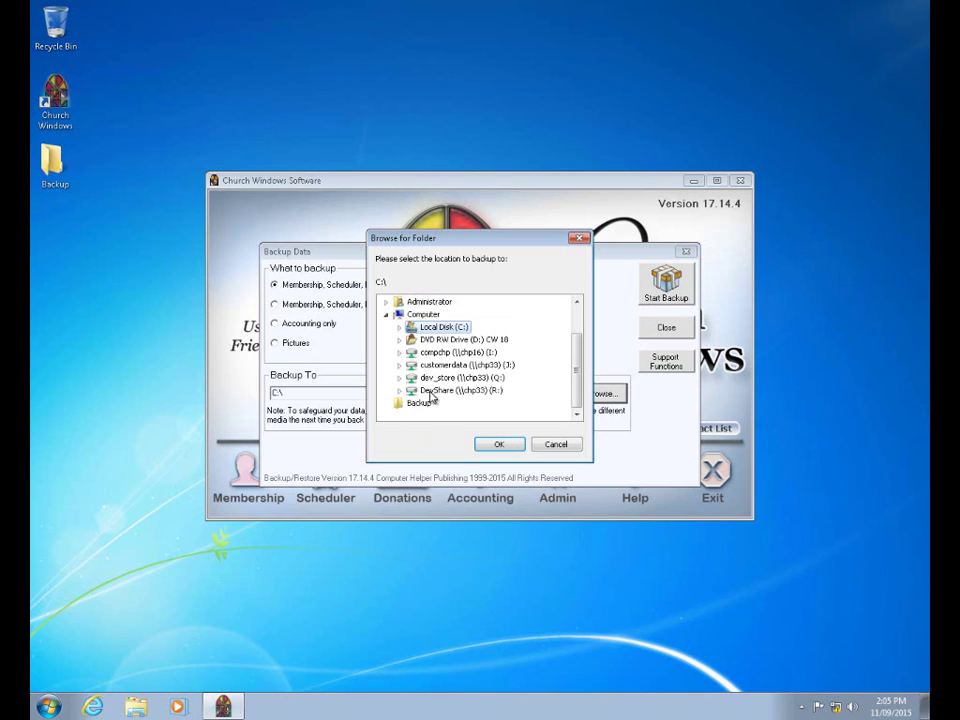
left_click(424, 408)
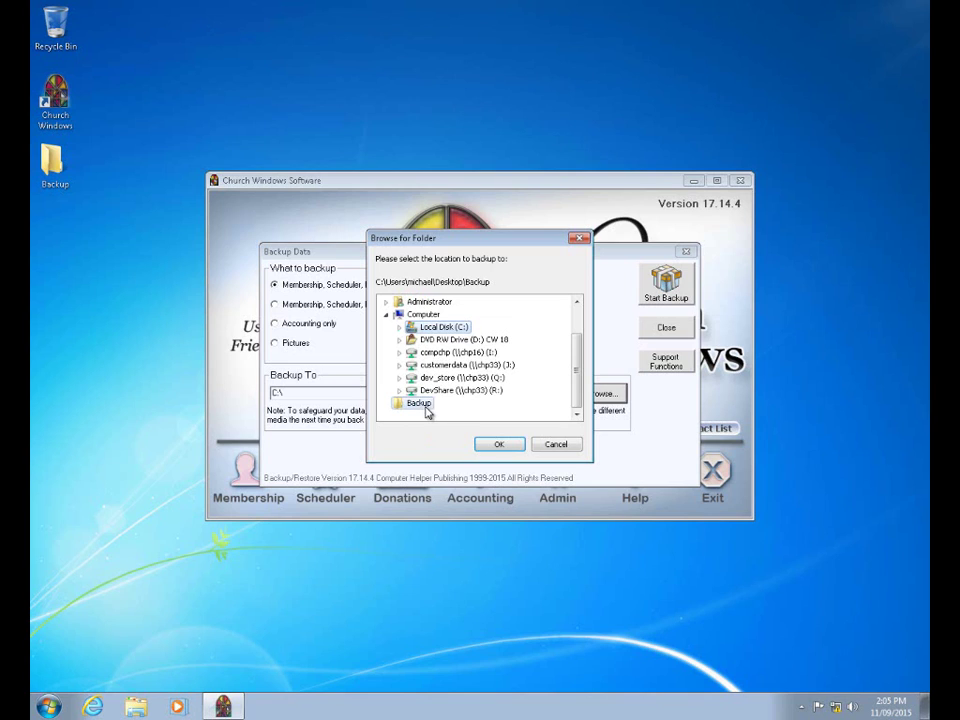
left_click(500, 443)
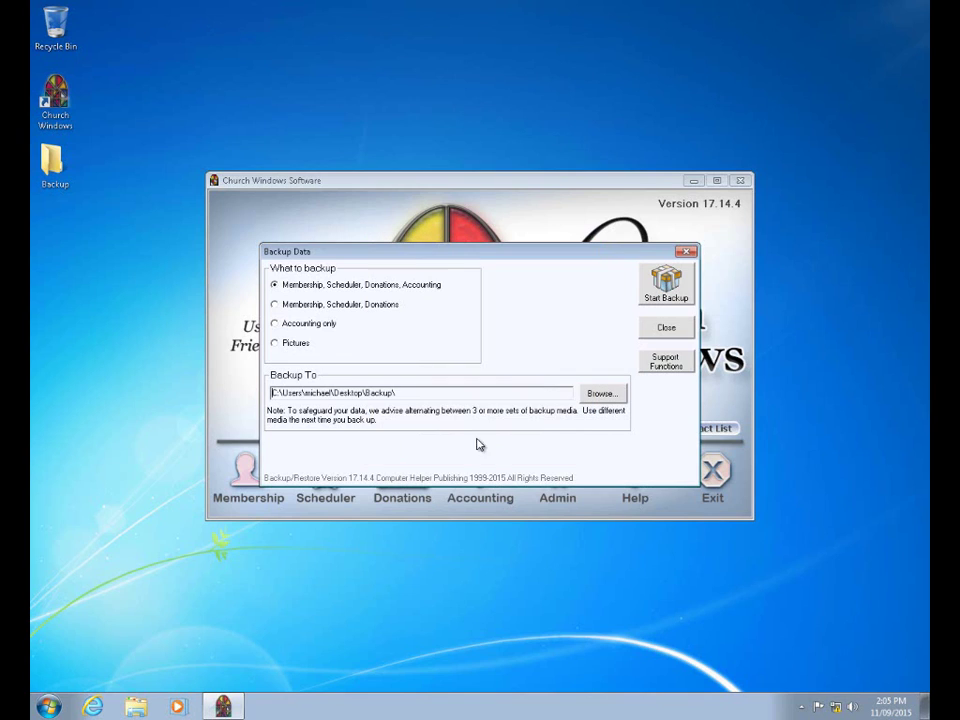
- Run the backup, dismiss its results and exit Church Windows
left_click(655, 287)
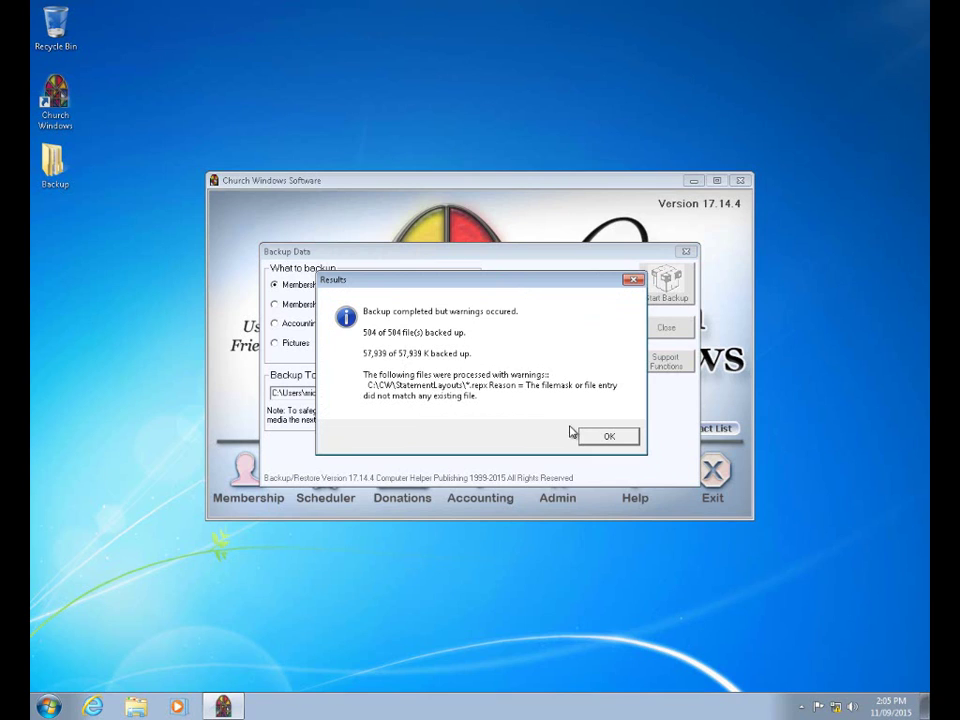
left_click(609, 436)
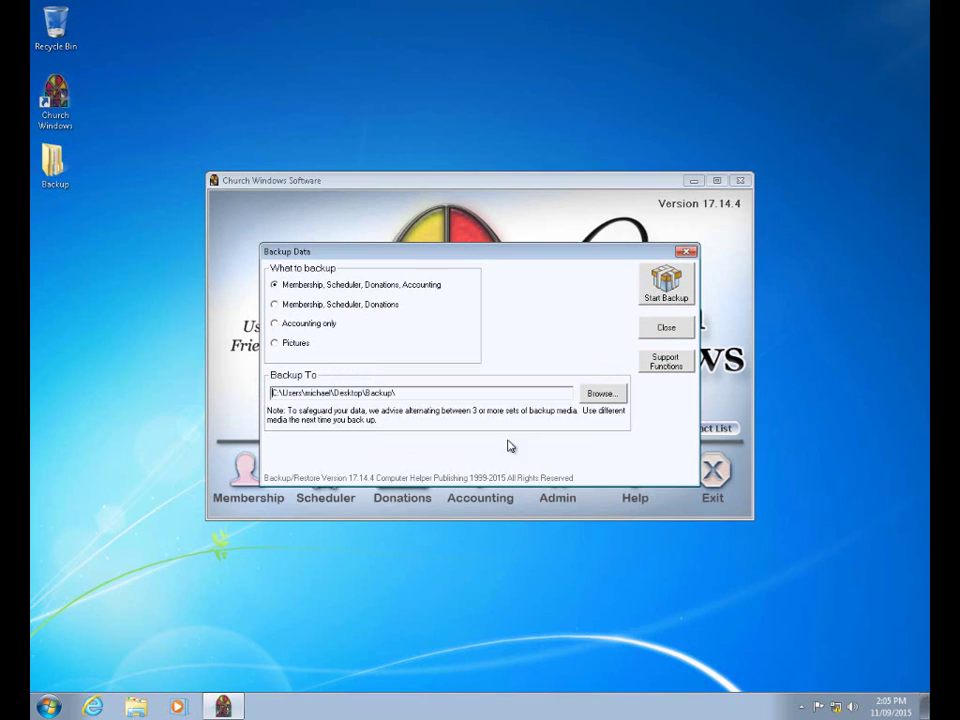
left_click(668, 330)
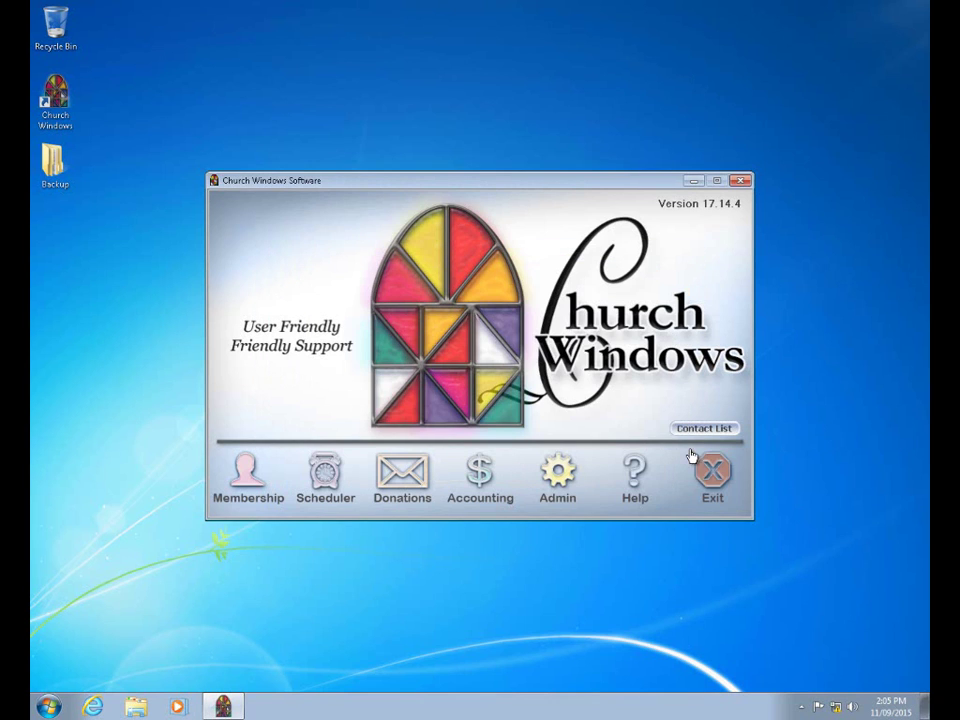
left_click(711, 480)
- Launch the setup program from the CW 18 disc in DVD drive D: and close the Explorer window
double_click(62, 176)
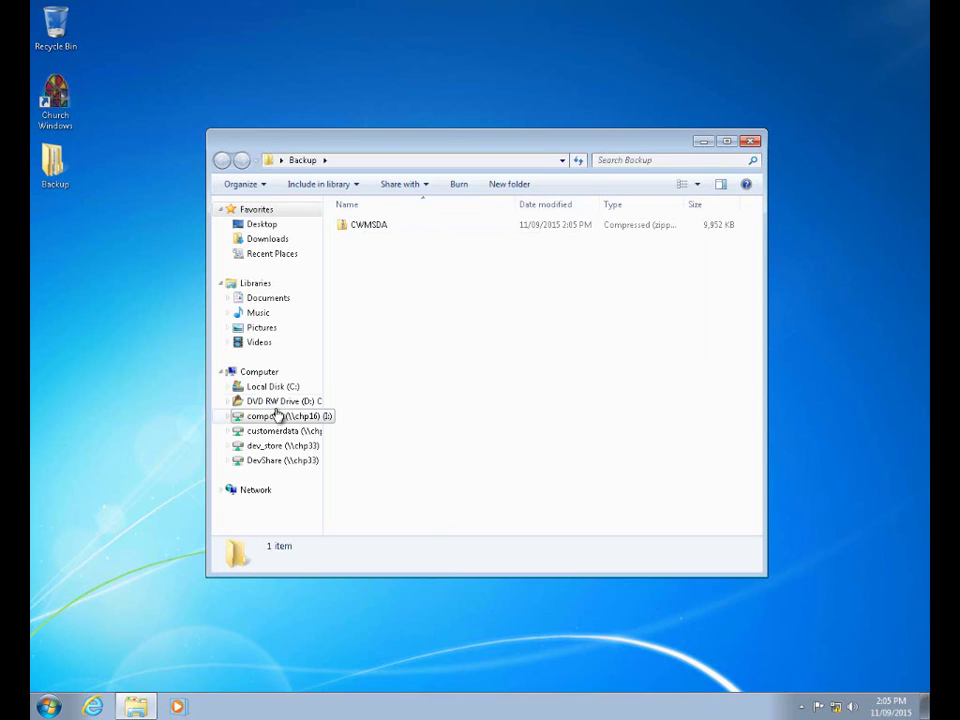
left_click(264, 373)
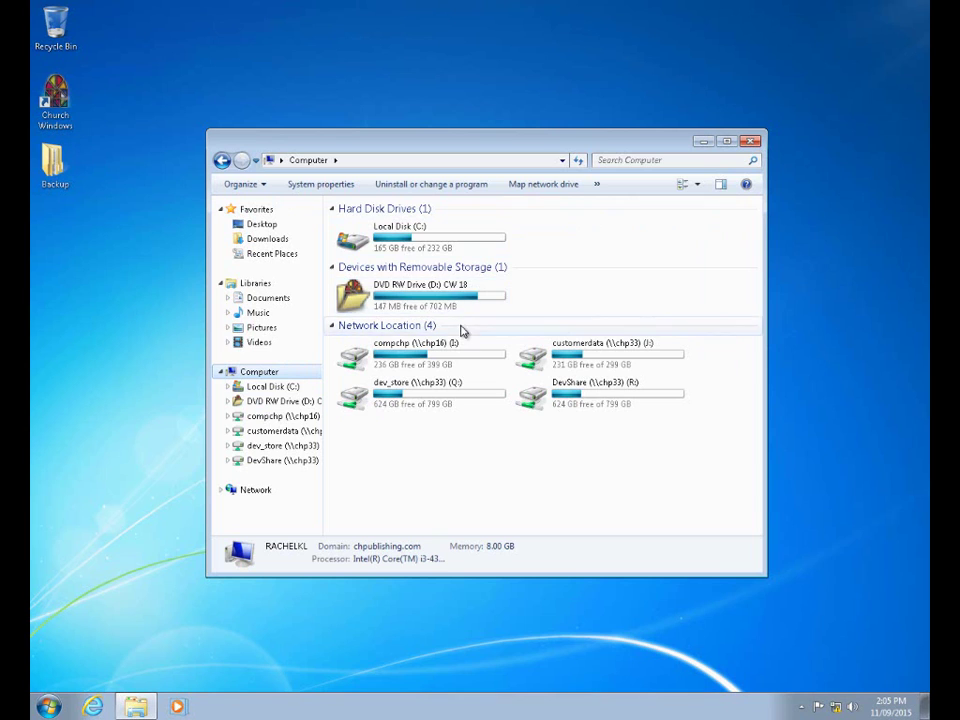
double_click(385, 300)
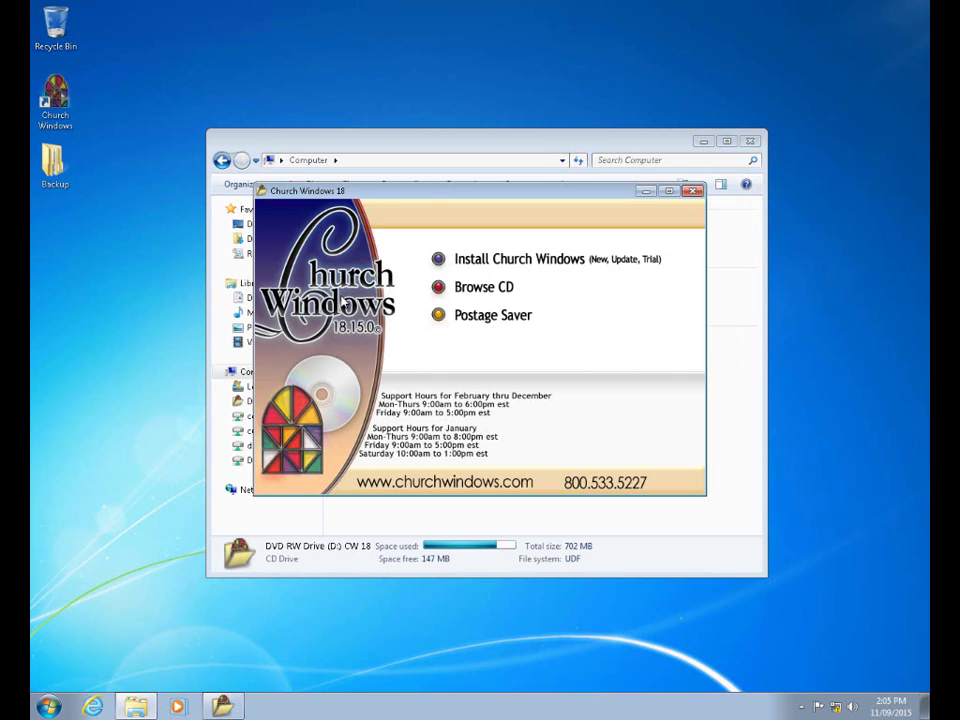
left_click(751, 141)
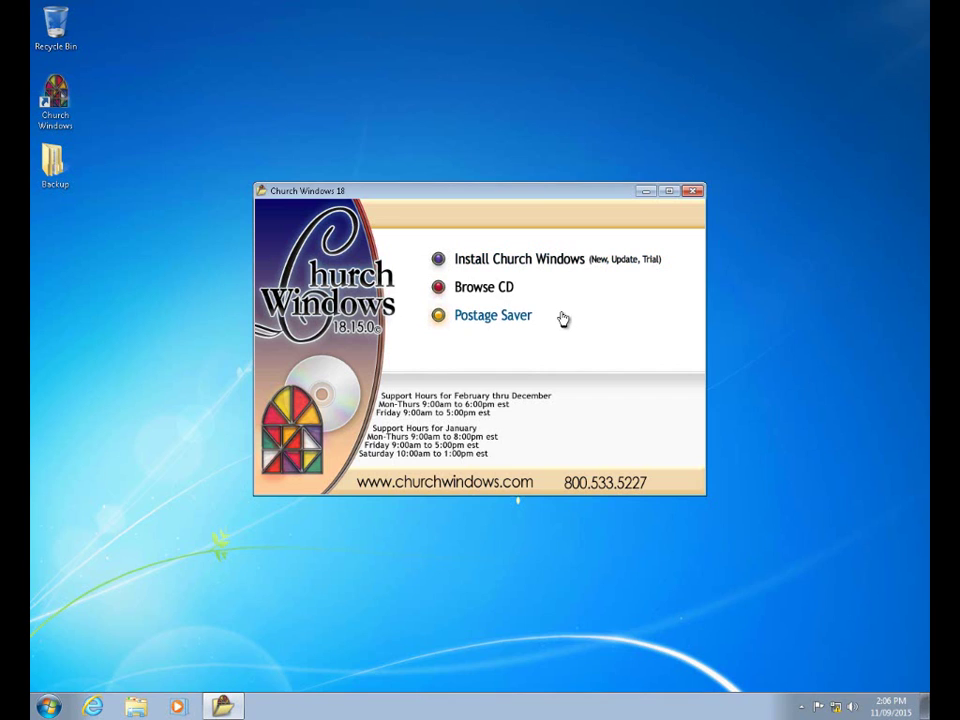
- Start the Church Windows installation, accepting C:\CW\ and Workstation as the locations to update
left_click(574, 264)
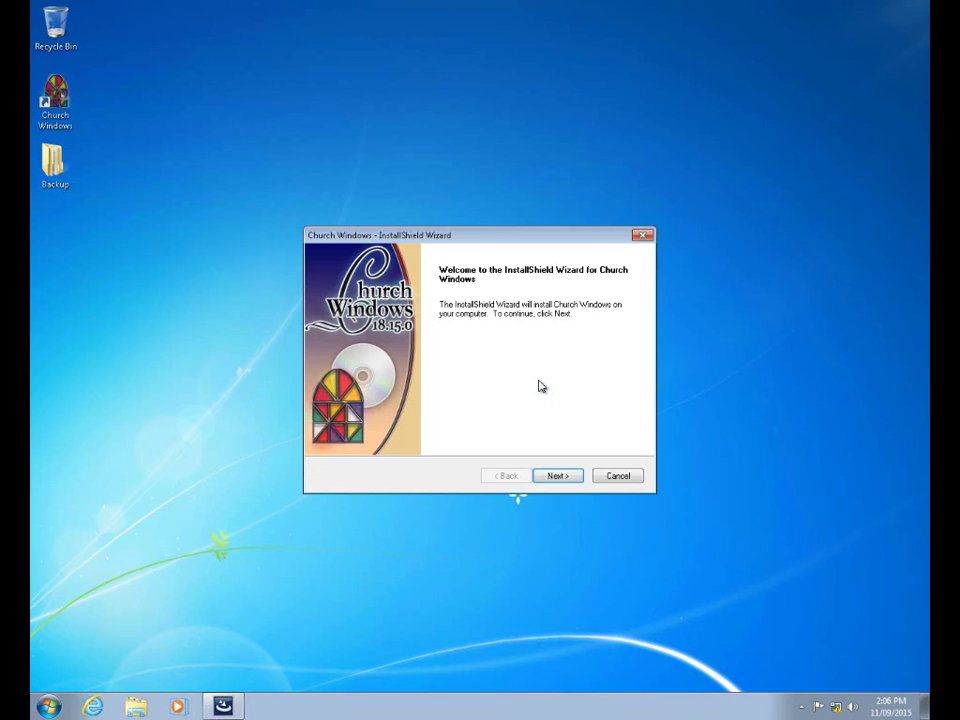
left_click(563, 477)
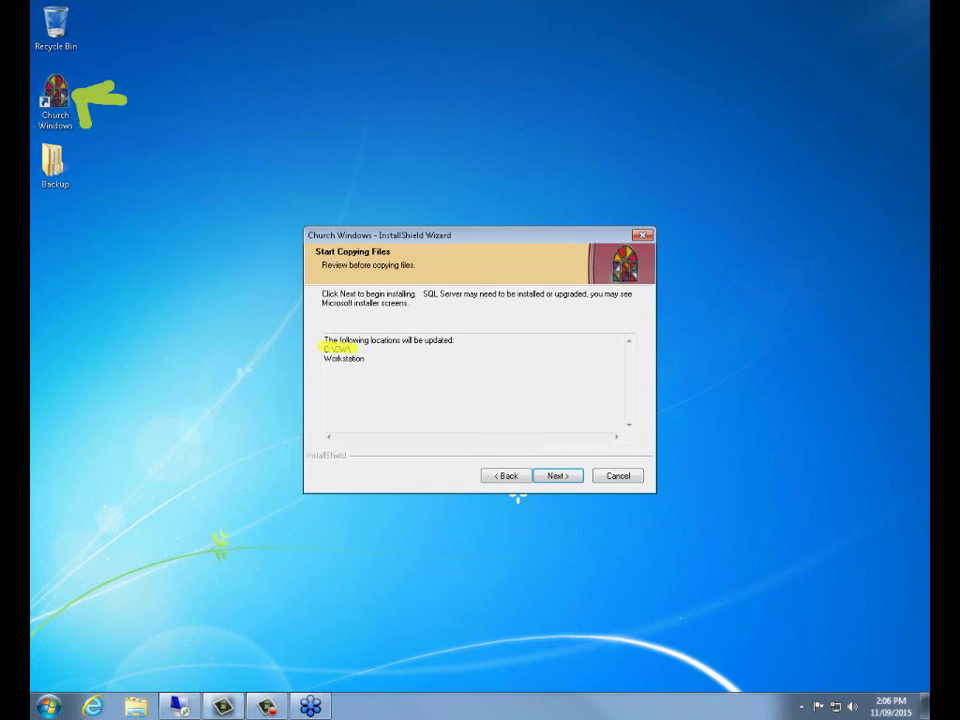
left_click(558, 476)
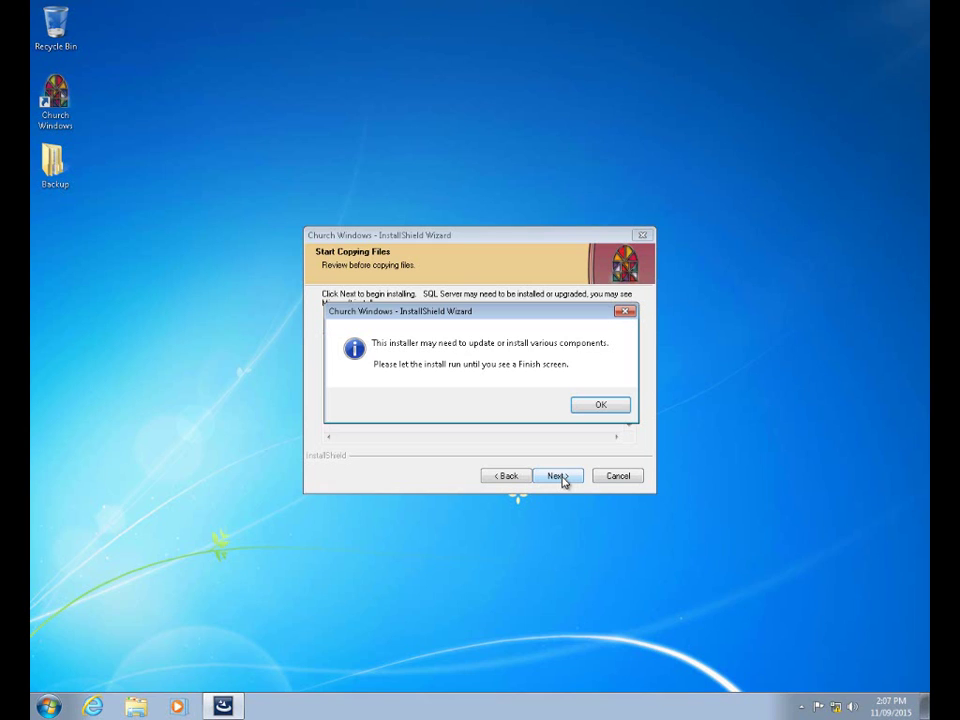
left_click(614, 406)
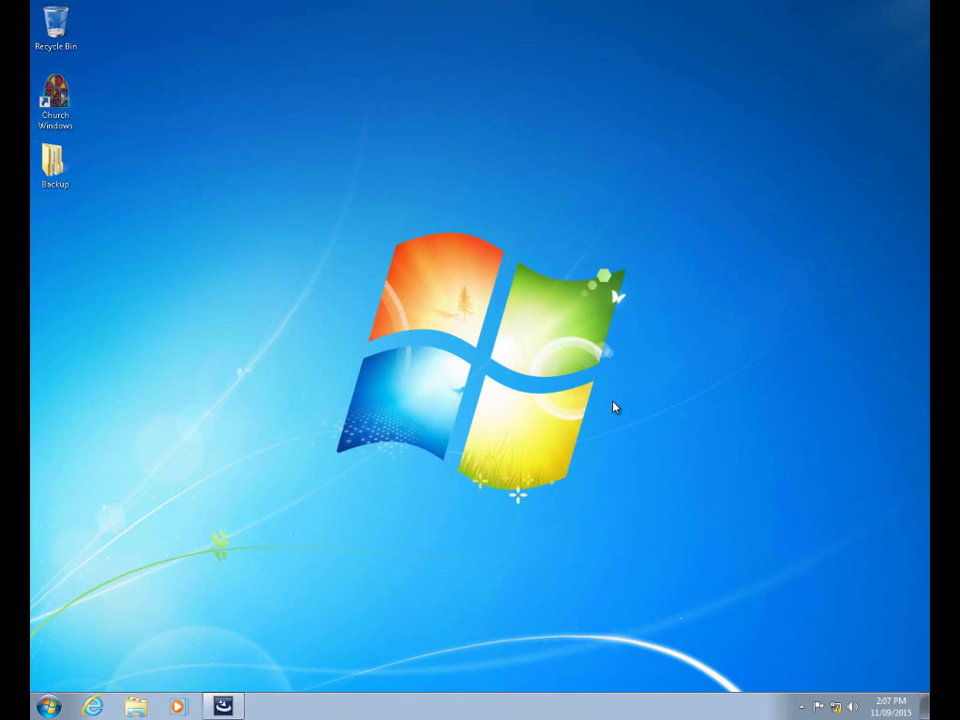
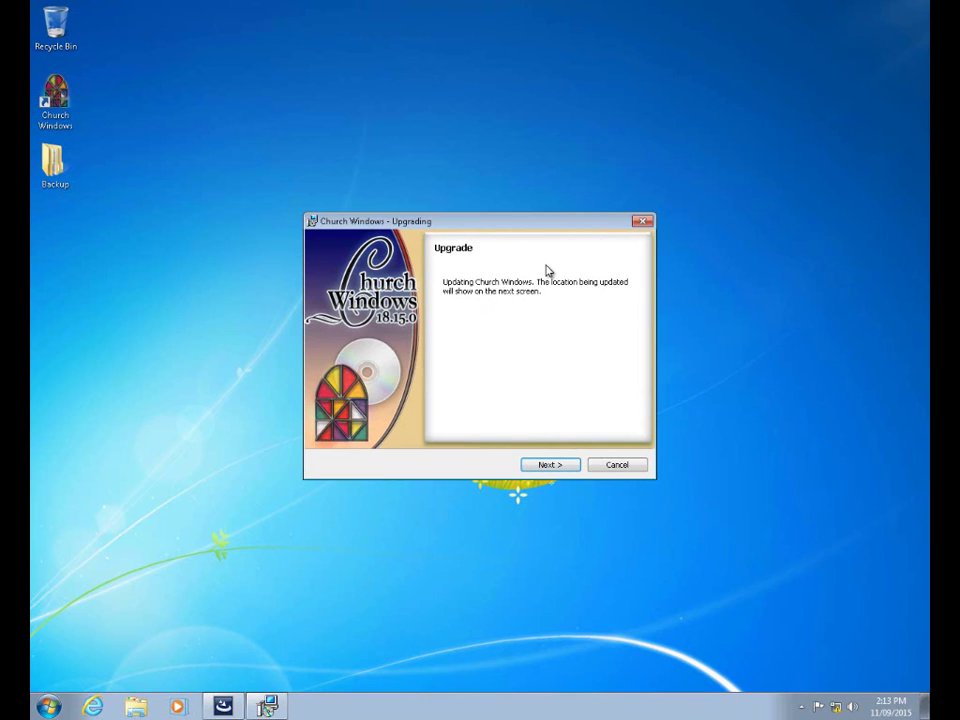
- Install the Server or Single Computer upgrade in C:\CW\ and finish without showing the Windows Installer log
left_click(551, 465)
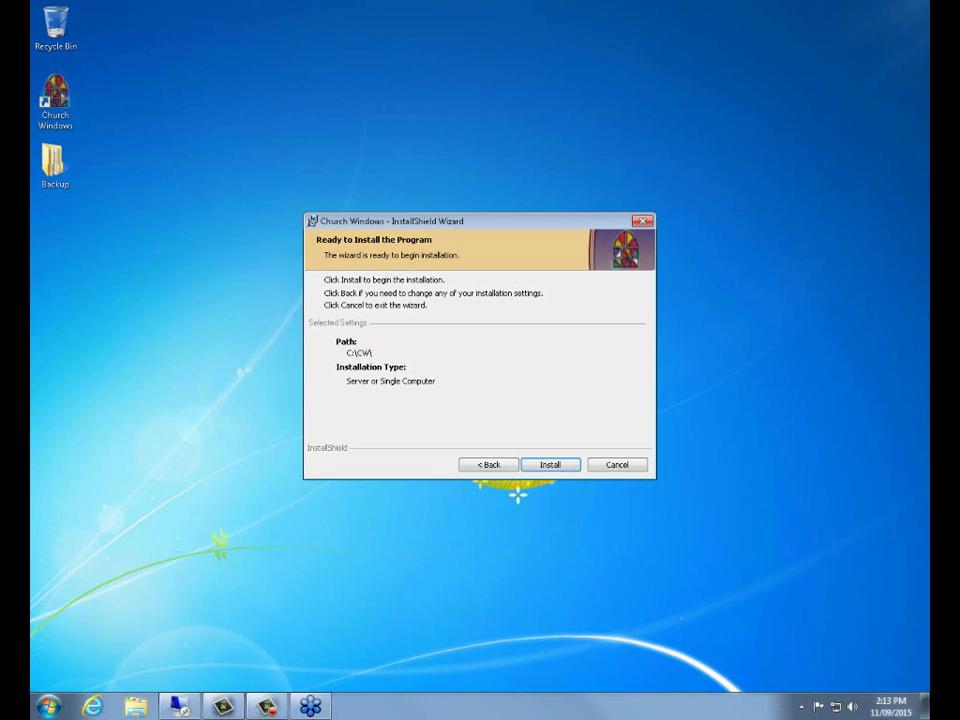
left_click(569, 466)
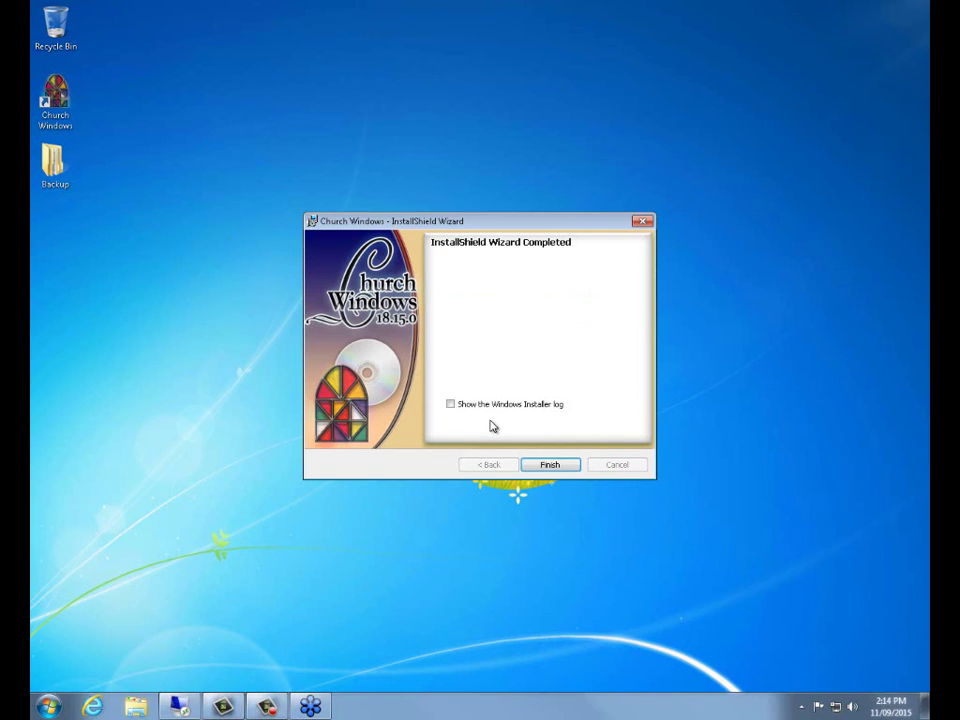
left_click(455, 405)
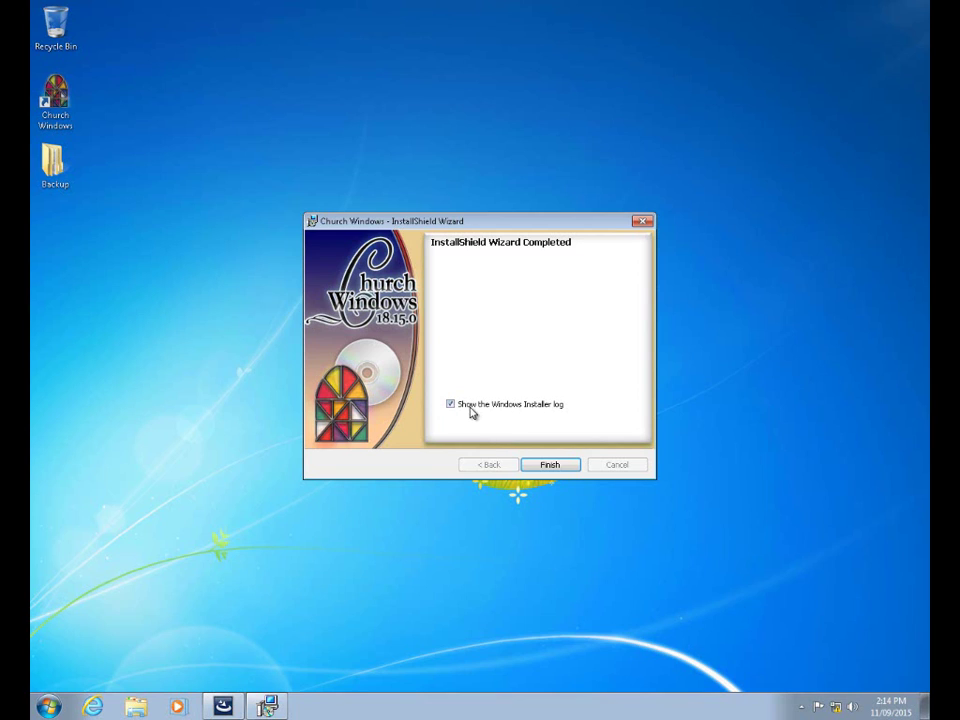
left_click(451, 404)
left_click(551, 466)
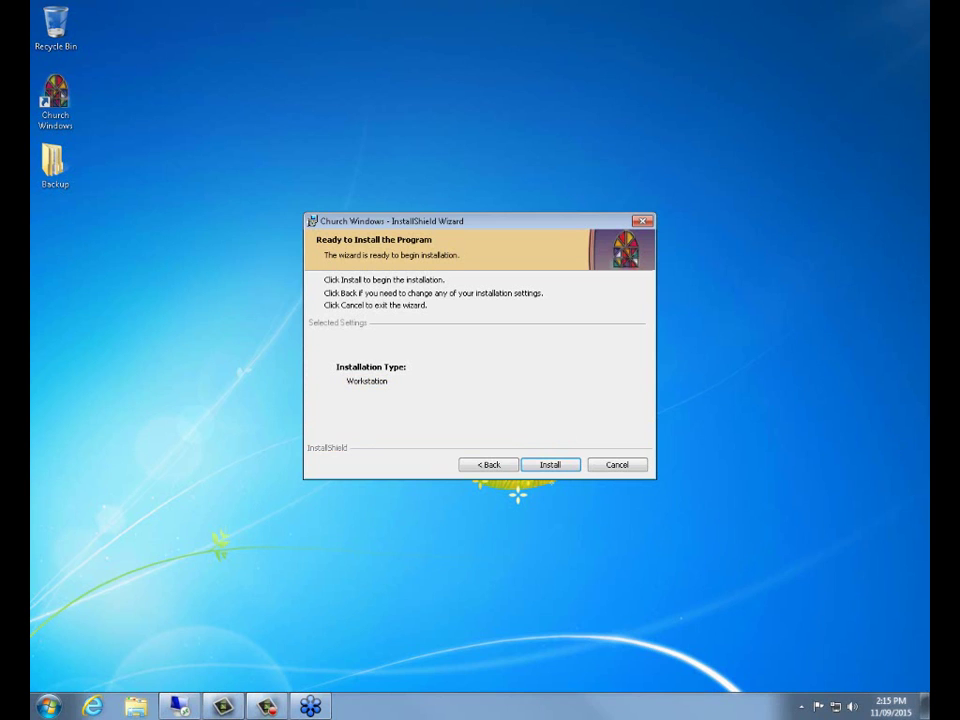
- Install the Workstation upgrade, finish the wizard and agree to create a shortcut to the server installation
left_click(561, 465)
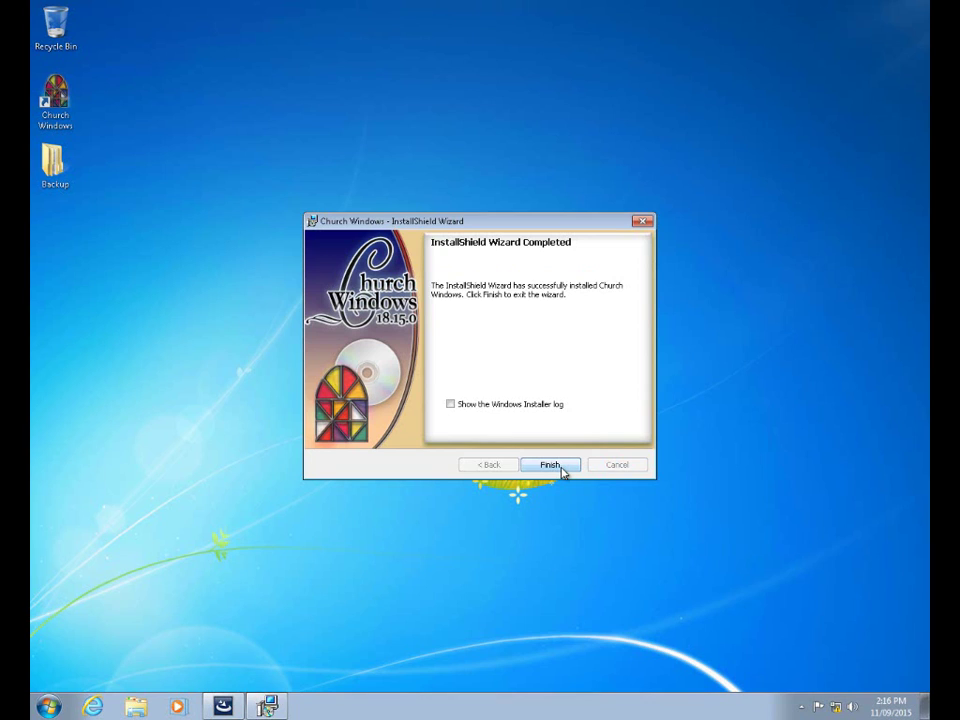
left_click(551, 465)
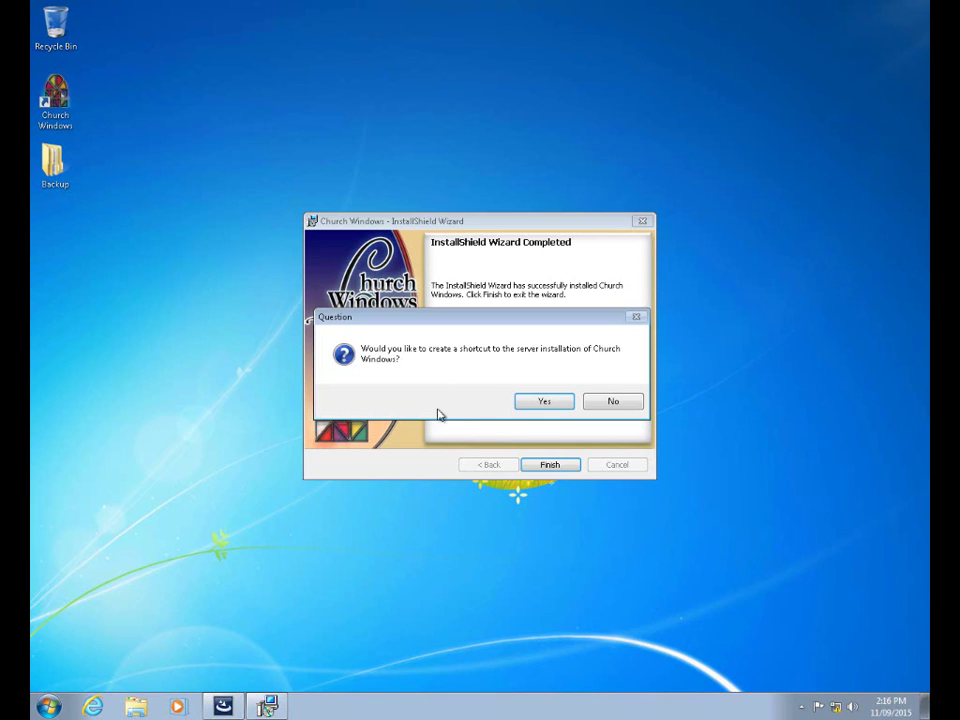
left_click(545, 403)
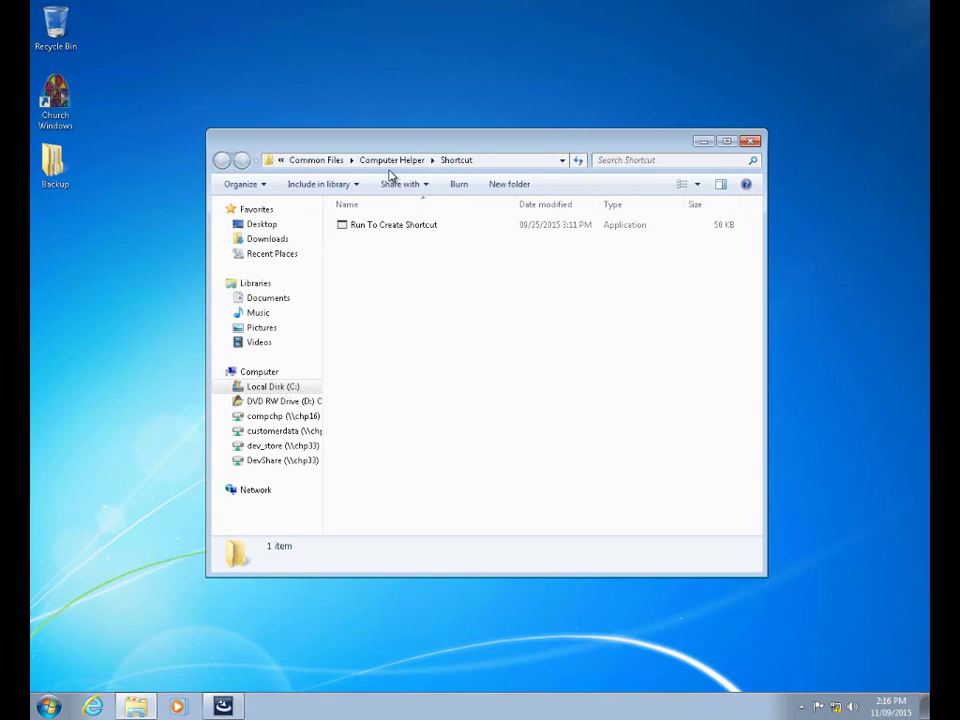
- Close the Shortcut folder without running the shortcut creator and launch the upgraded Church Windows from the desktop
left_click(377, 230)
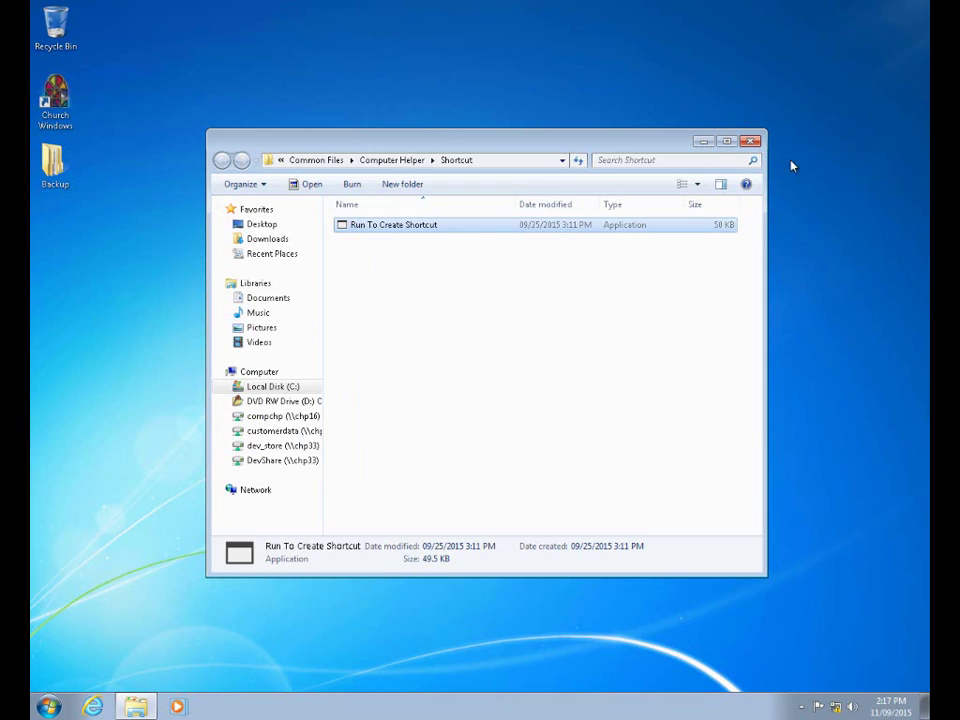
left_click(750, 141)
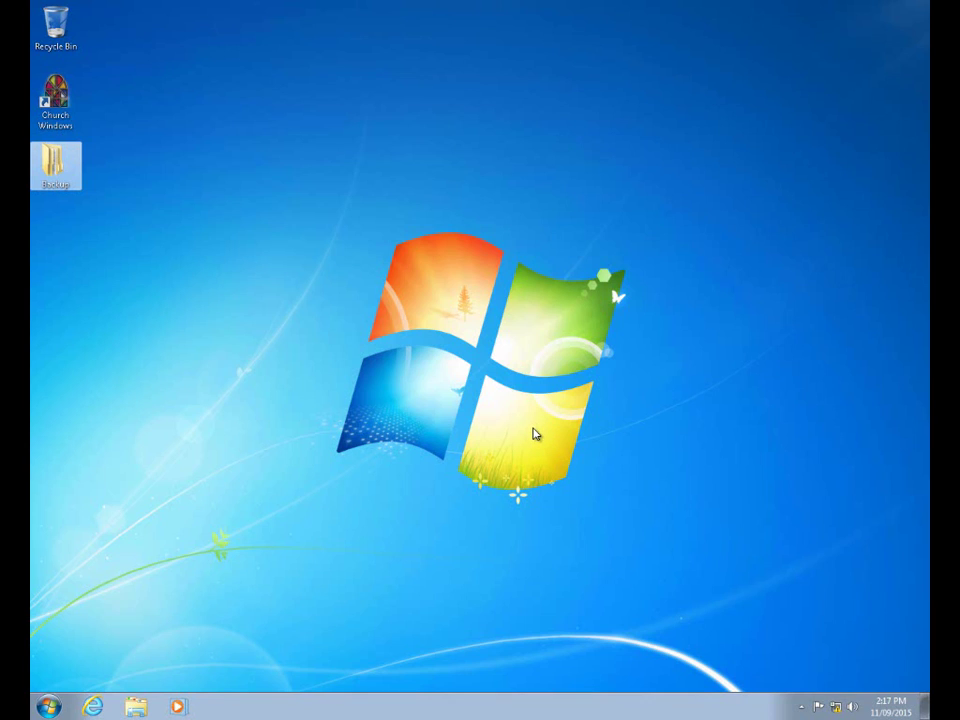
left_click(50, 116)
double_click(50, 116)
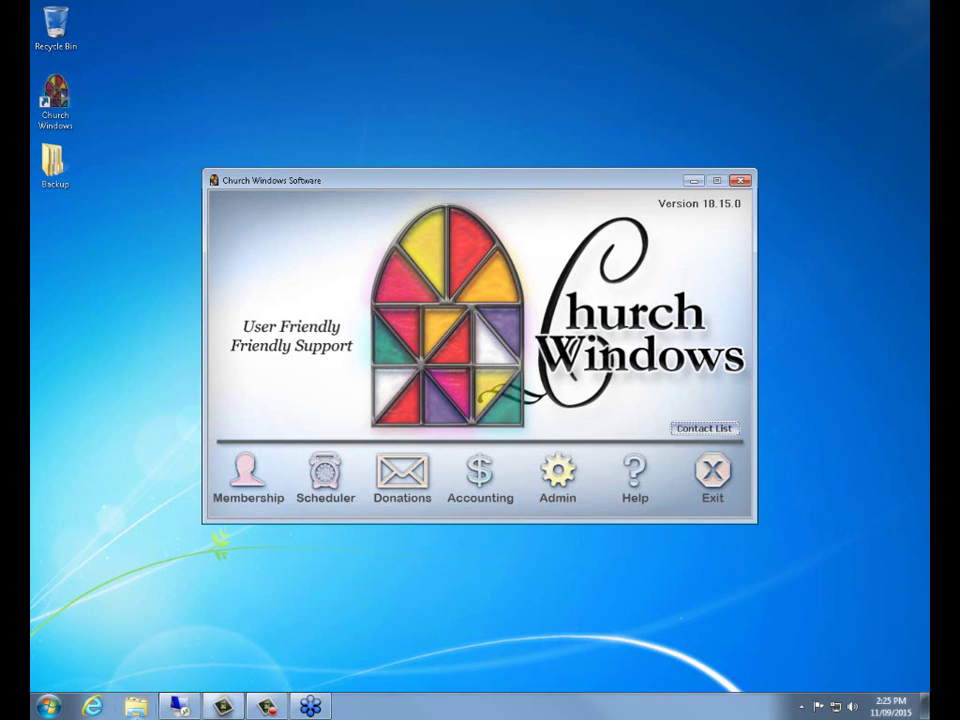
- Switch to Internet Explorer and open the Conversion Transition page from the Support links on the Church Windows website
left_click(90, 706)
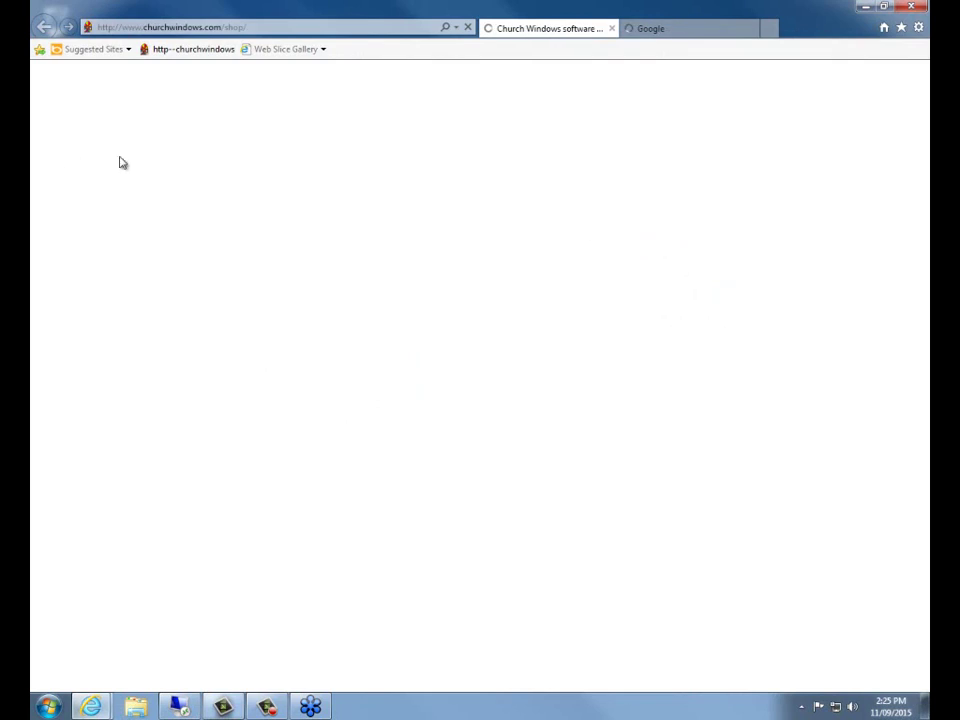
scroll(200, 548, "down", 4)
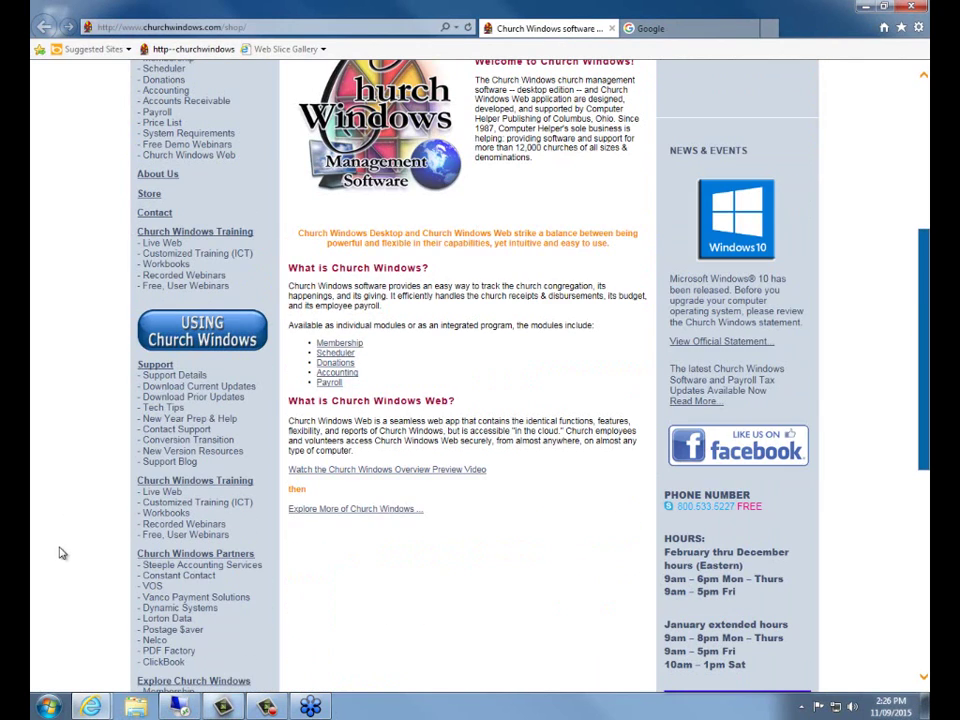
scroll(126, 502, "up", 4)
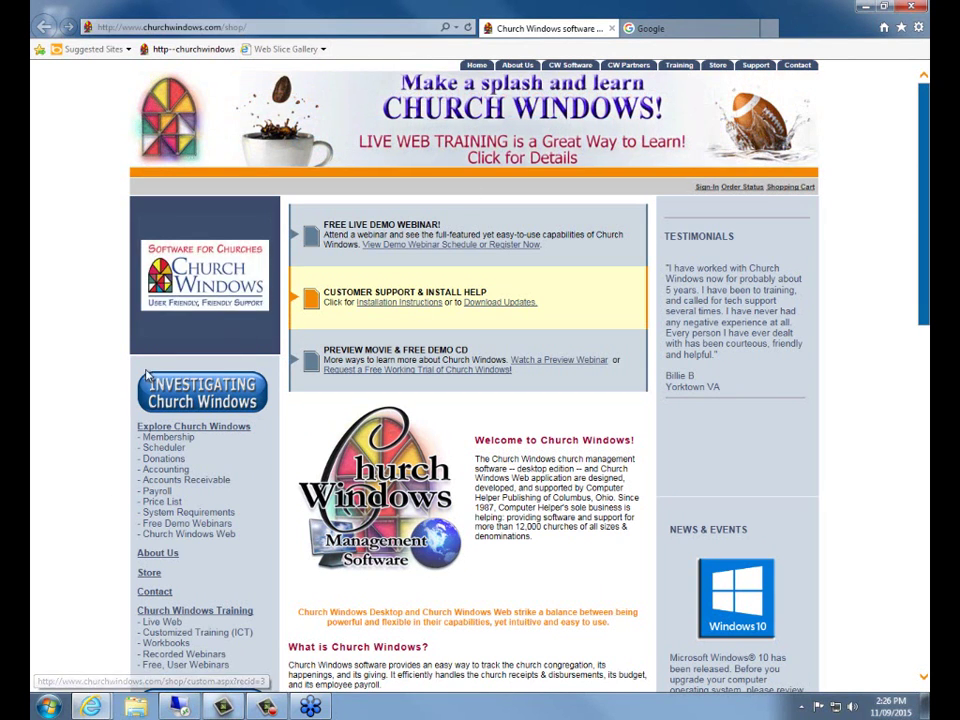
scroll(111, 353, "down", 5)
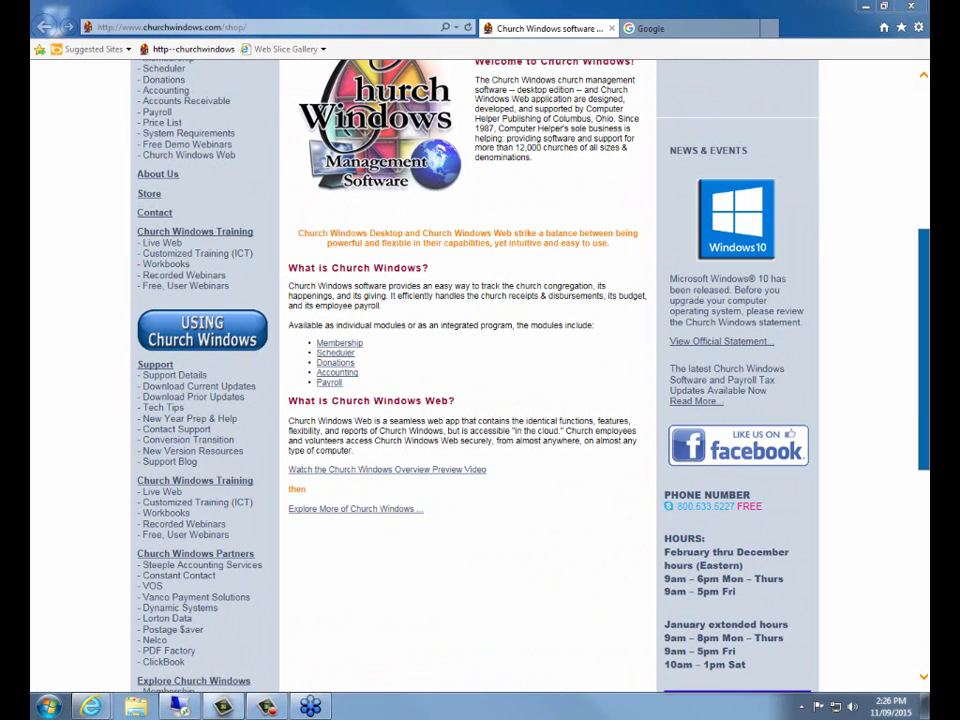
left_click(189, 444)
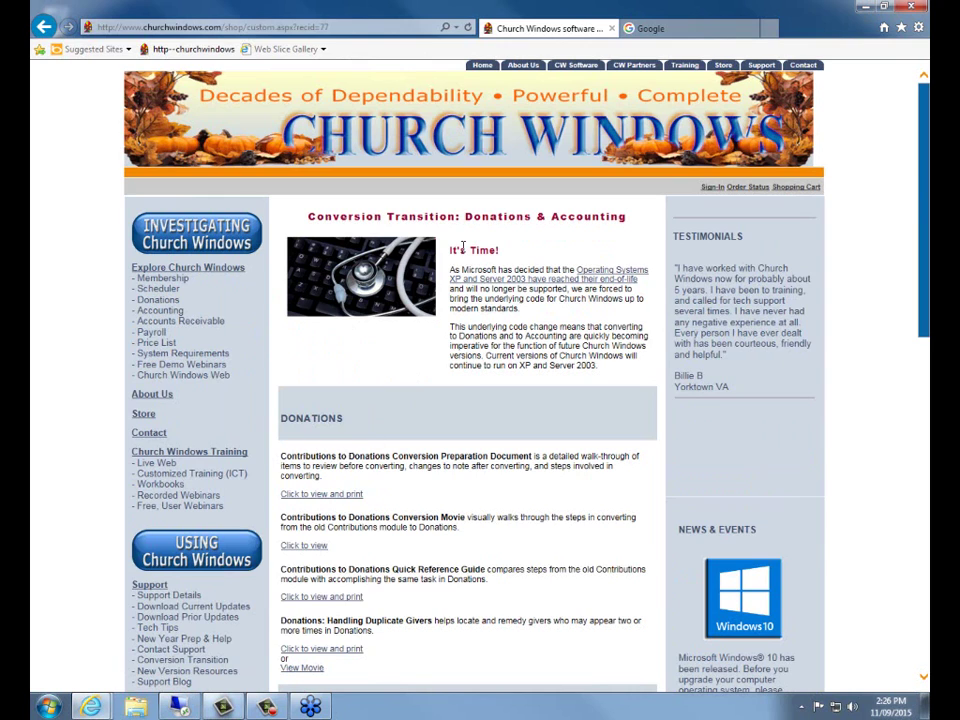
- Review the Donations conversion resources, highlighting the Conversion Preparation Document and Conversion Movie titles and the Conversion Transition link under Support
scroll(459, 383, "down", 2)
scroll(459, 383, "down", 1)
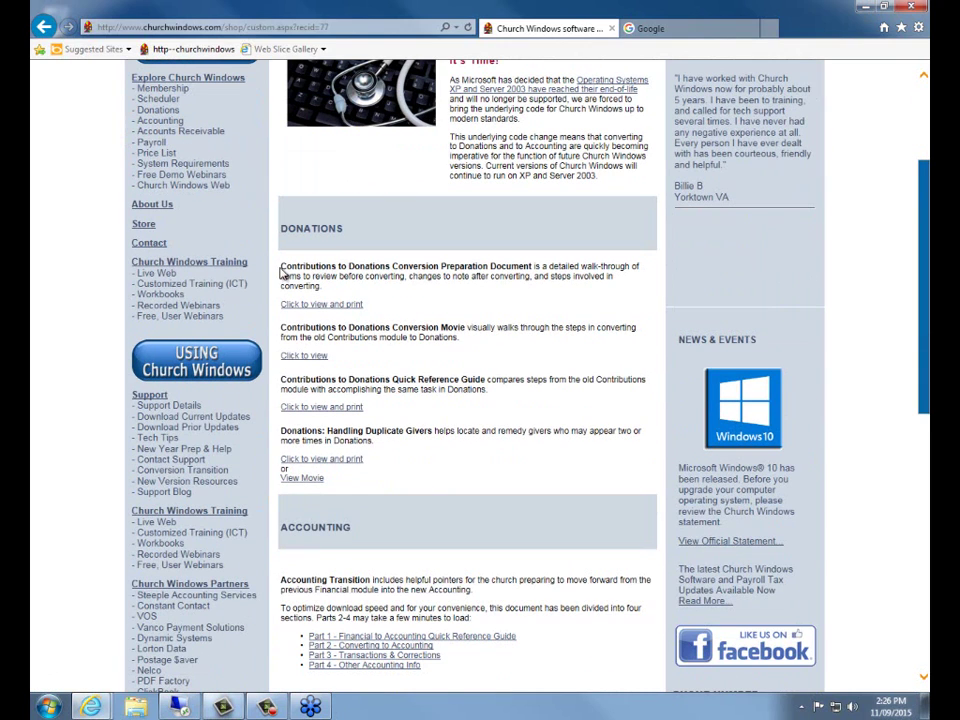
left_click_drag(282, 268, 533, 269)
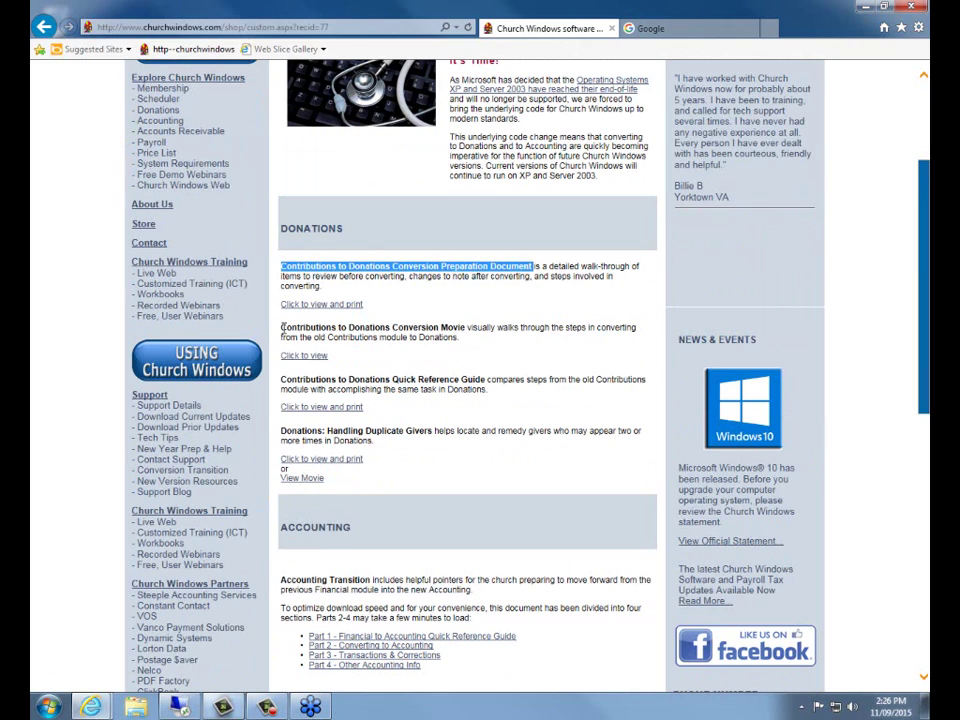
left_click_drag(282, 329, 456, 326)
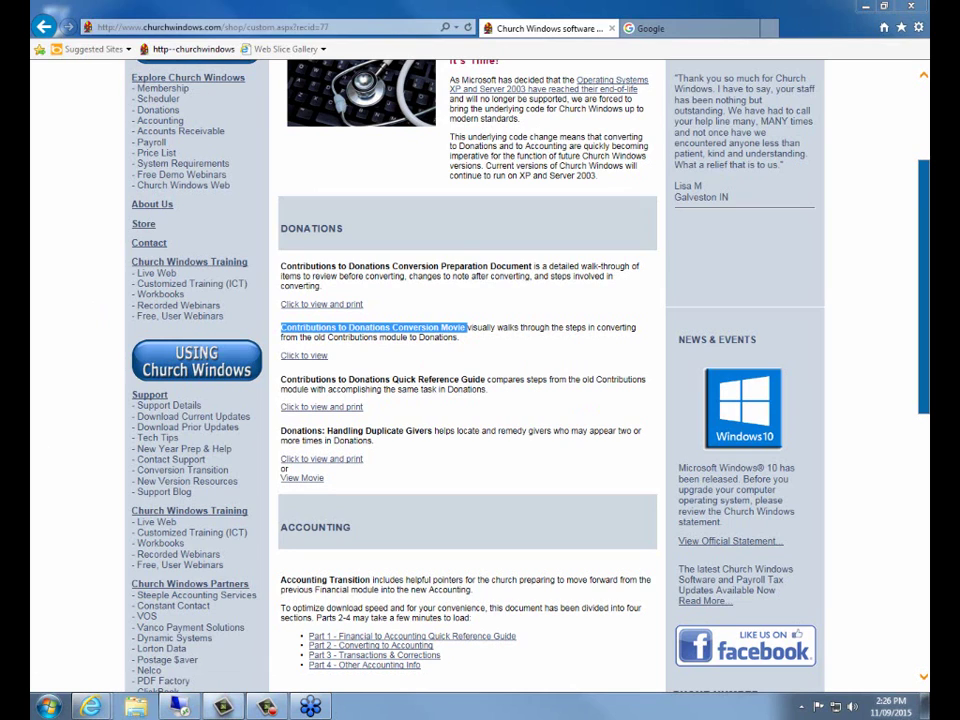
left_click_drag(131, 470, 230, 470)
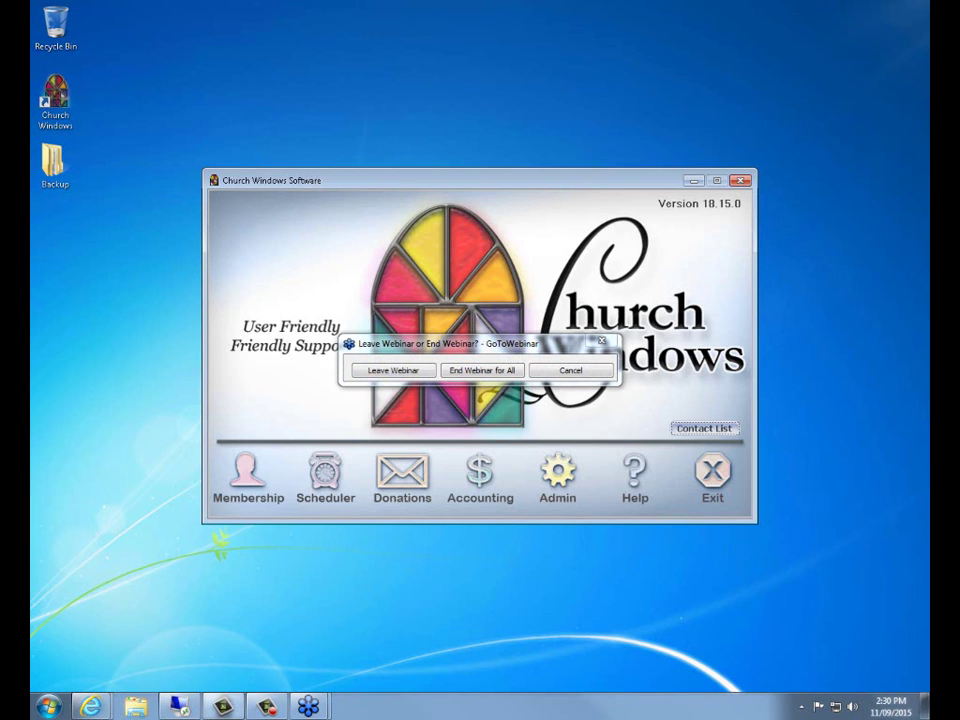
- End the GoToWebinar session for all attendees
left_click(507, 373)
left_click(505, 382)
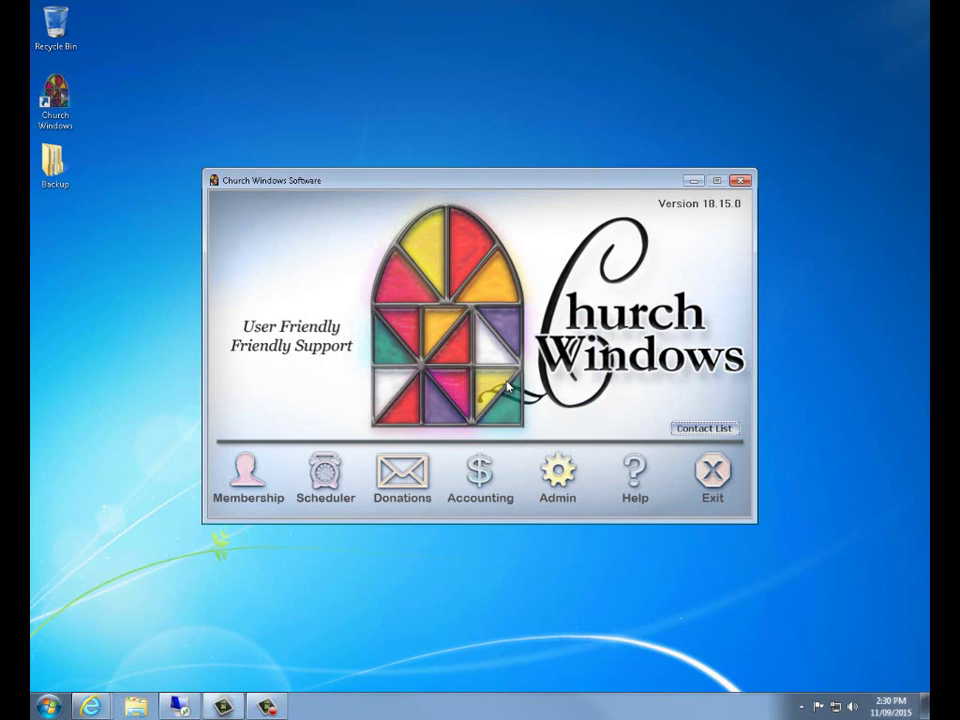